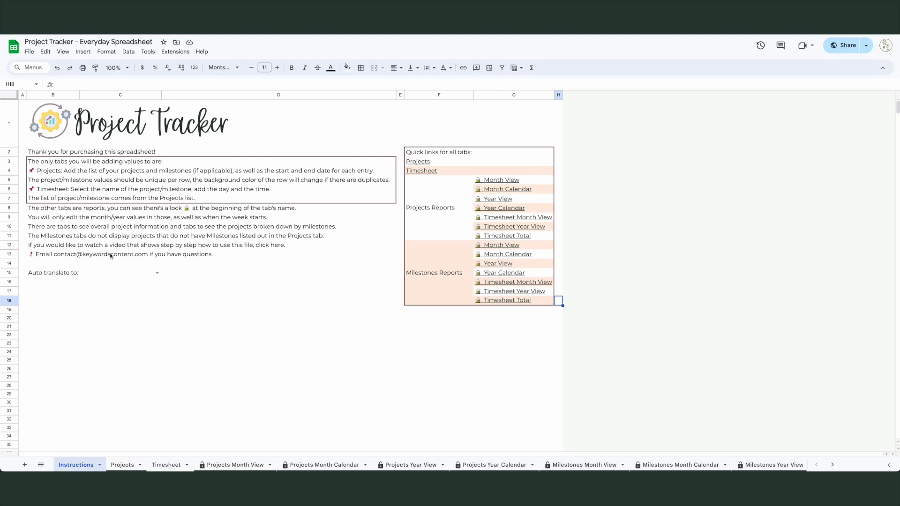
# Set the auto-translate language on the Instructions sheet to English (US)
pyautogui.click(406, 335)
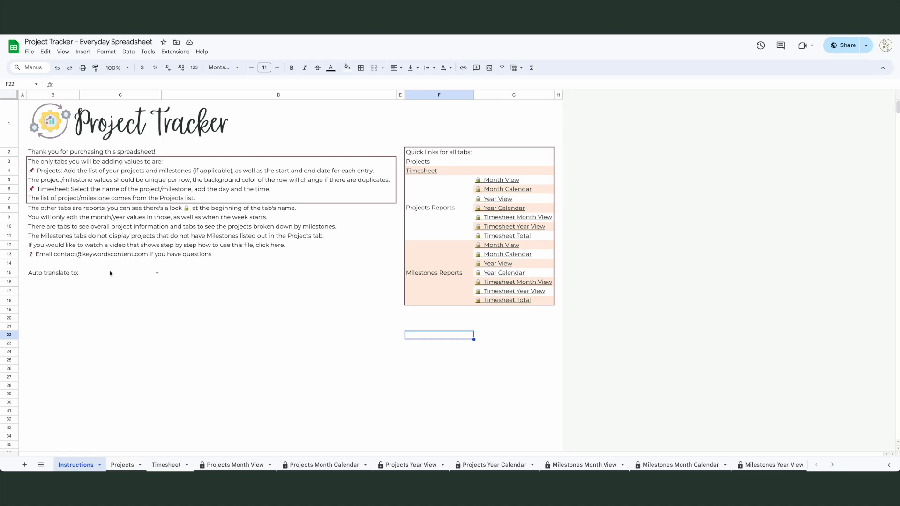
pyautogui.click(89, 273)
pyautogui.click(156, 274)
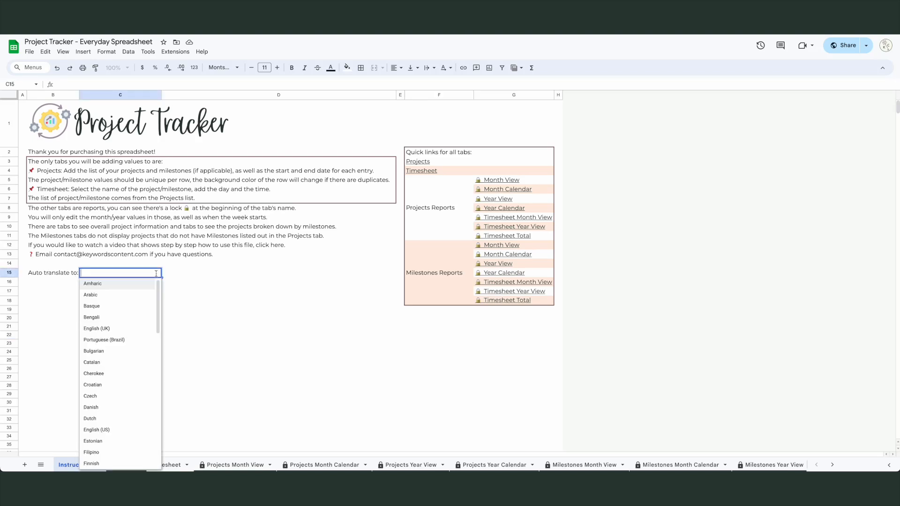
pyautogui.click(109, 340)
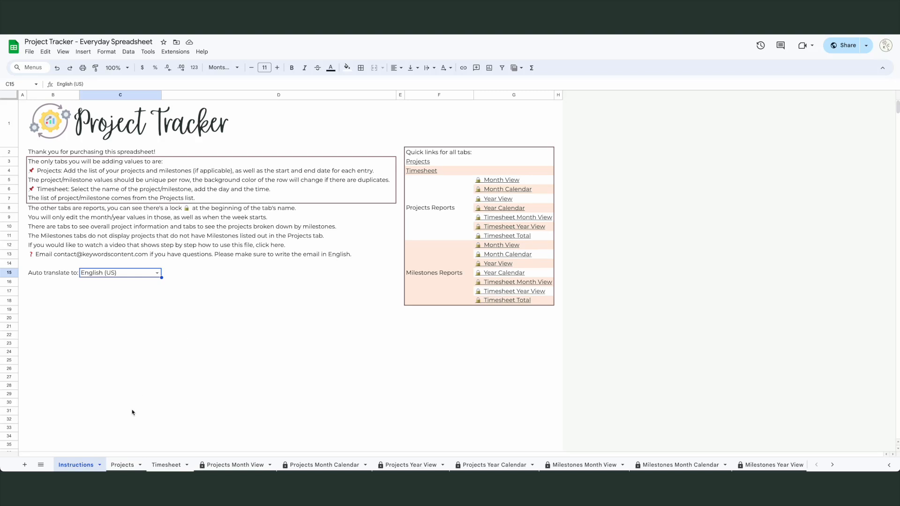
# On the Projects sheet, try copying the Convince mommy milestone from C5 into C6, and undo the paste
pyautogui.click(125, 466)
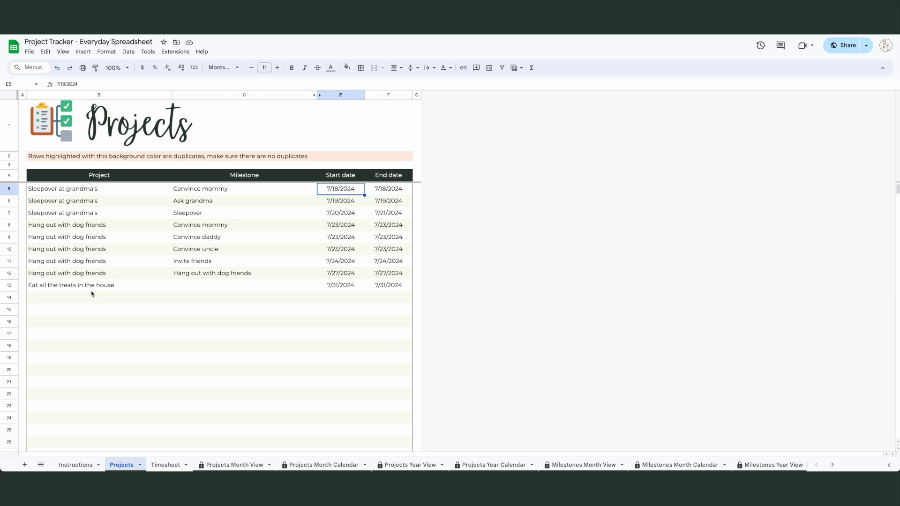
pyautogui.click(211, 190)
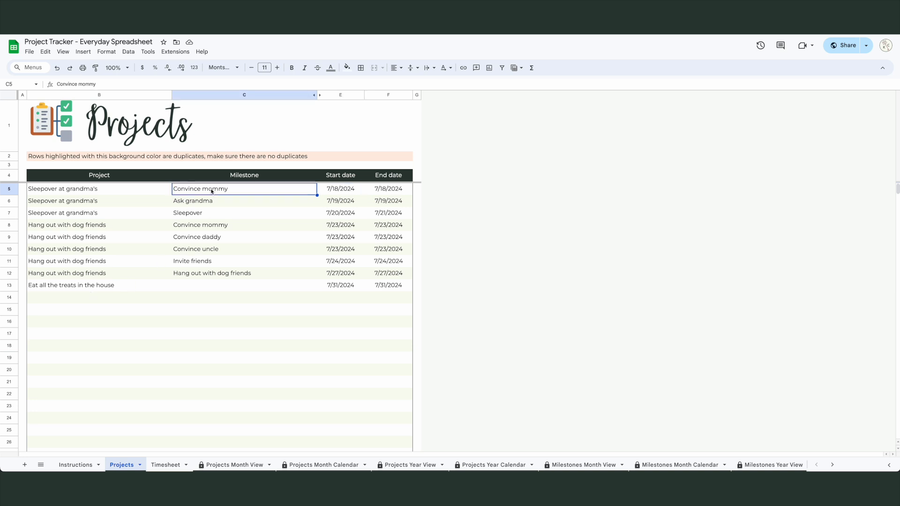
pyautogui.hotkey('ctrl', 'c')
pyautogui.click(211, 202)
pyautogui.hotkey('ctrl', 'v')
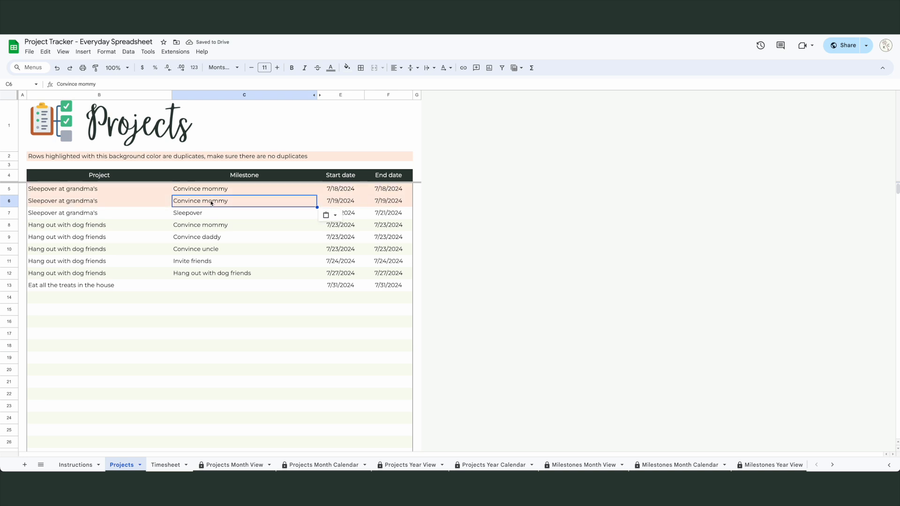
pyautogui.hotkey('ctrl', 'z')
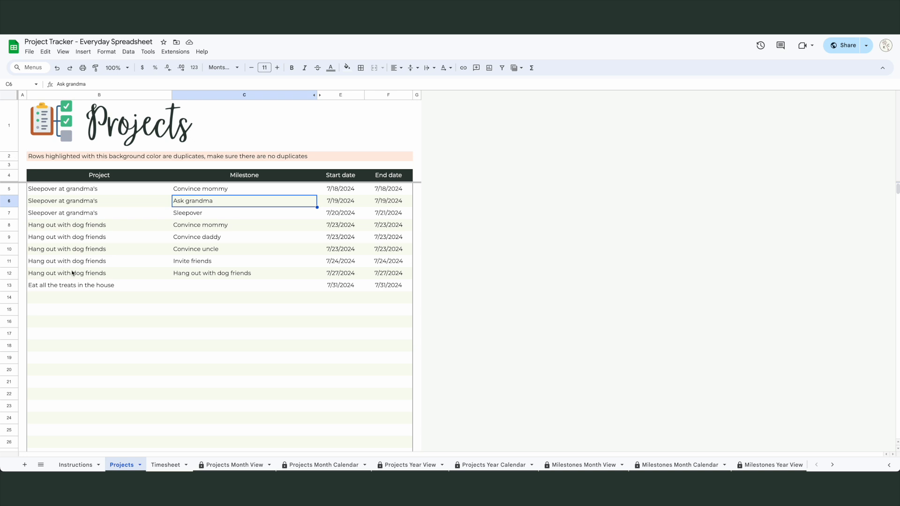
# Log a time of 0.5 for "Sleepover at grandma's: Convince mommy" on 7/18/2024 in row 5 of the Timesheet sheet
pyautogui.click(165, 465)
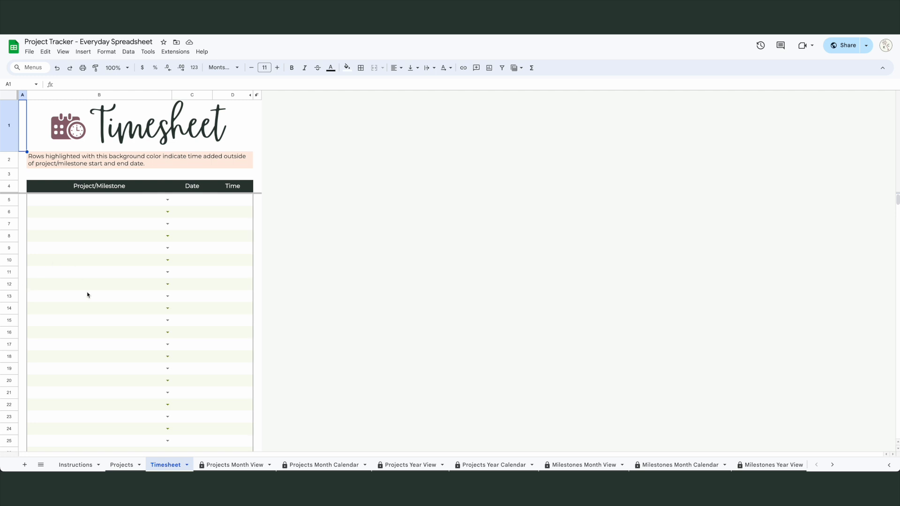
pyautogui.click(117, 198)
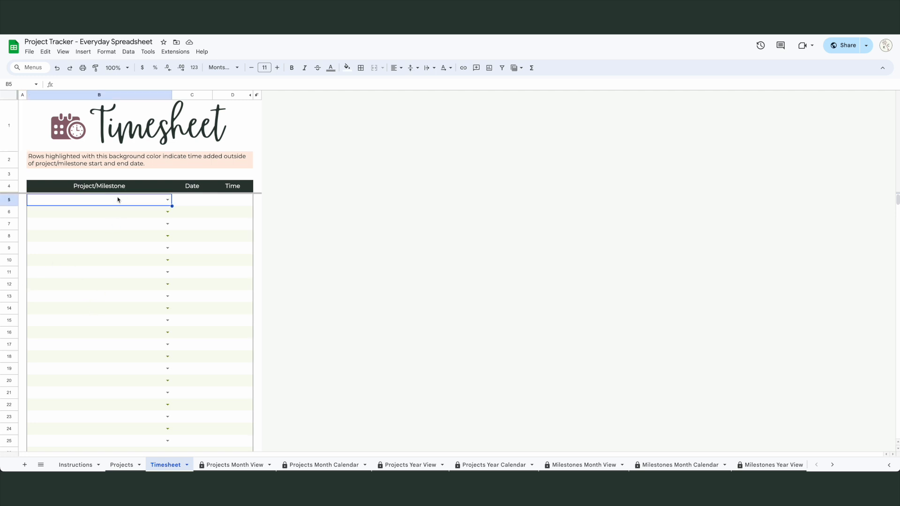
pyautogui.click(167, 199)
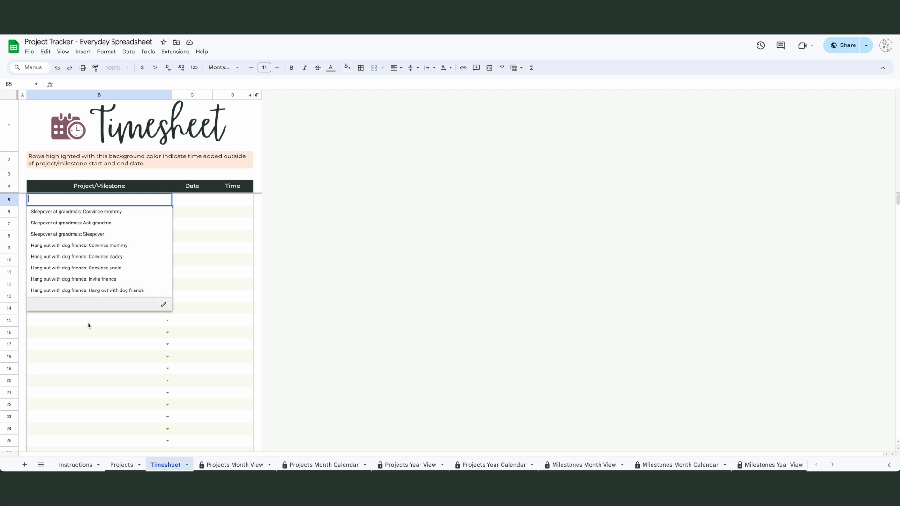
pyautogui.click(75, 293)
pyautogui.doubleClick(189, 200)
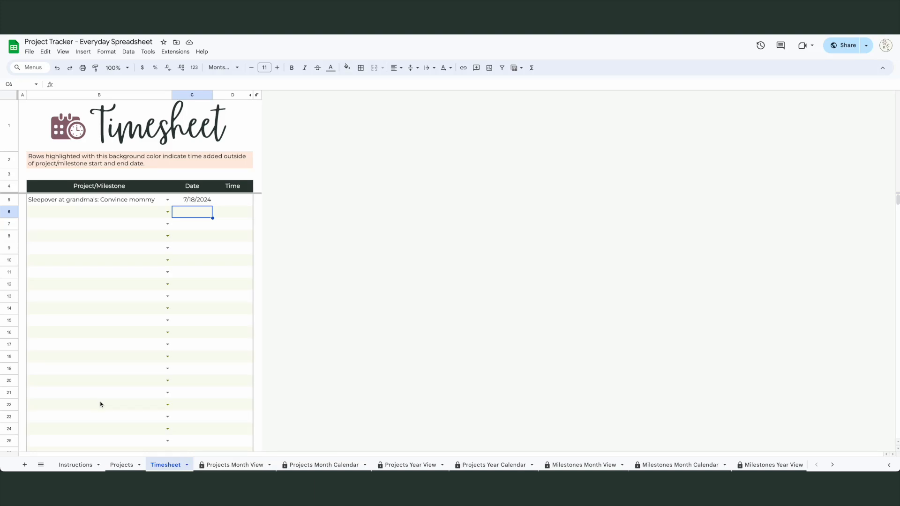
pyautogui.click(238, 202)
pyautogui.write('0.5')
pyautogui.press('Return')
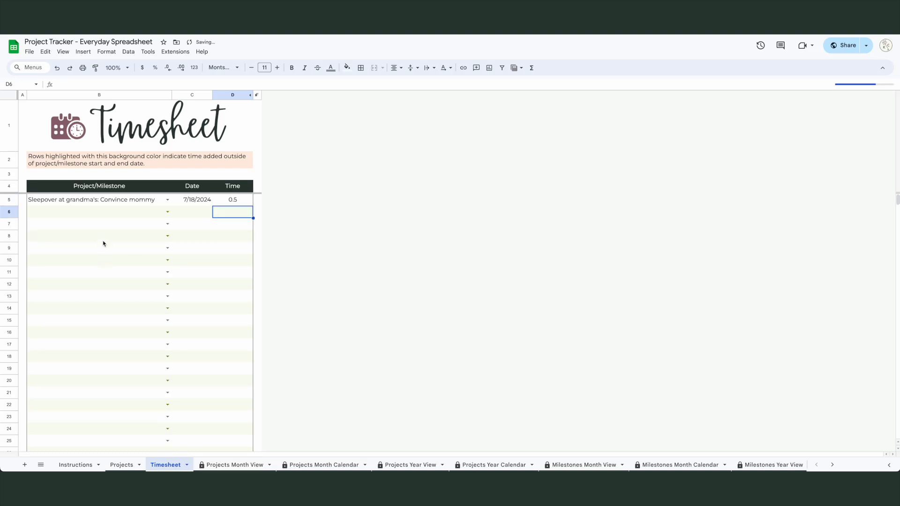
pyautogui.click(104, 213)
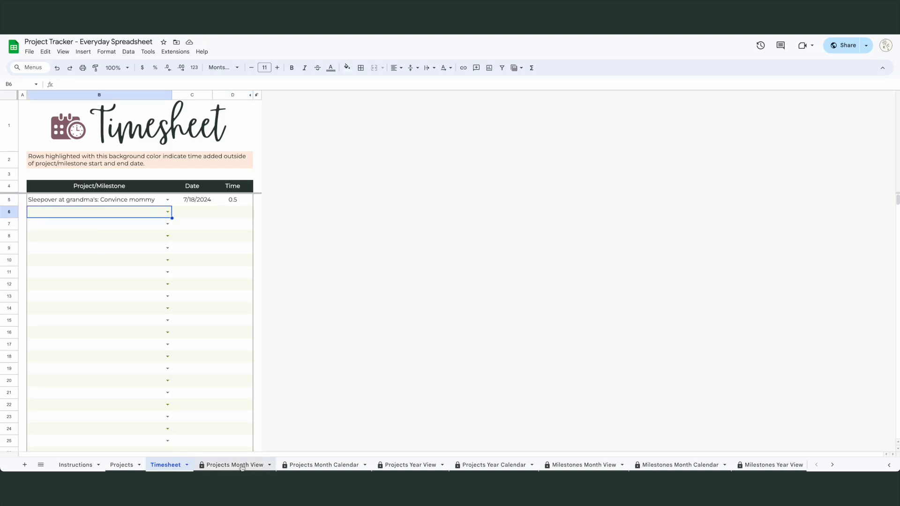
# Examine the July 2024 project timeline and the month selector on the Projects Month View sheet
pyautogui.click(242, 466)
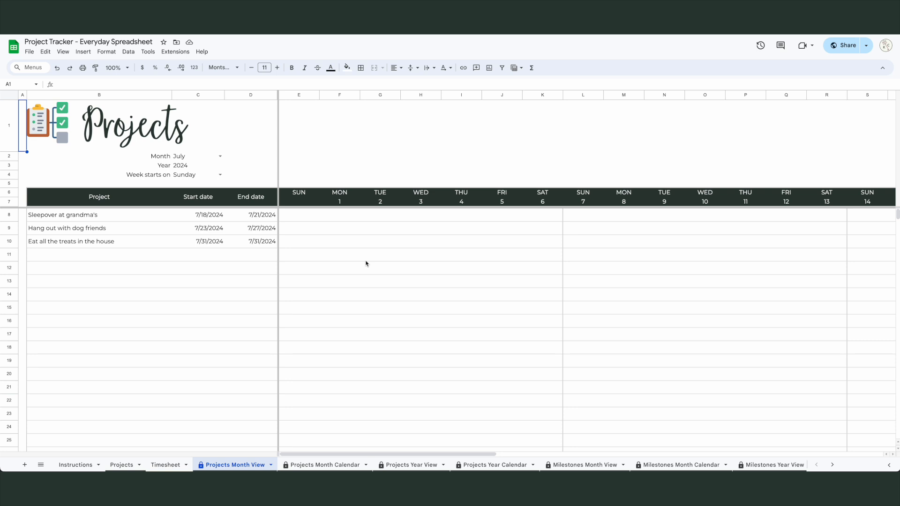
pyautogui.hscroll(8, 368, 264)
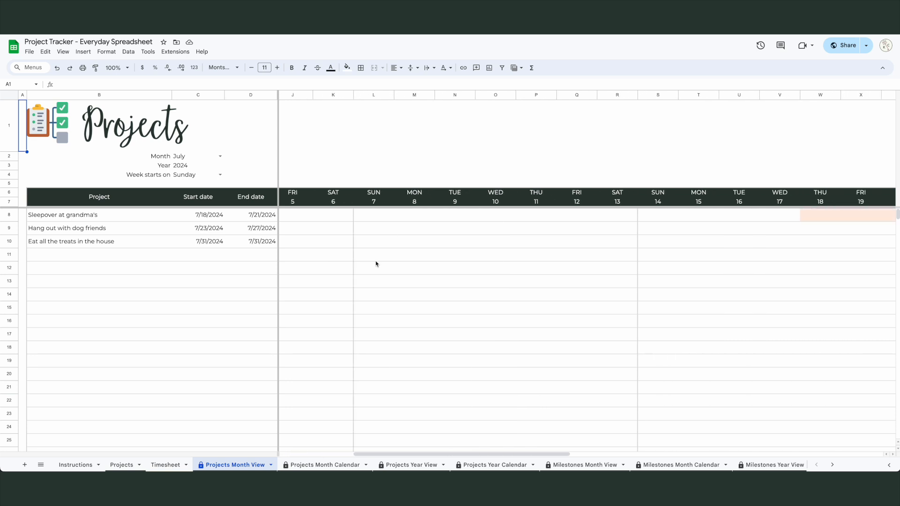
pyautogui.hscroll(1, 376, 264)
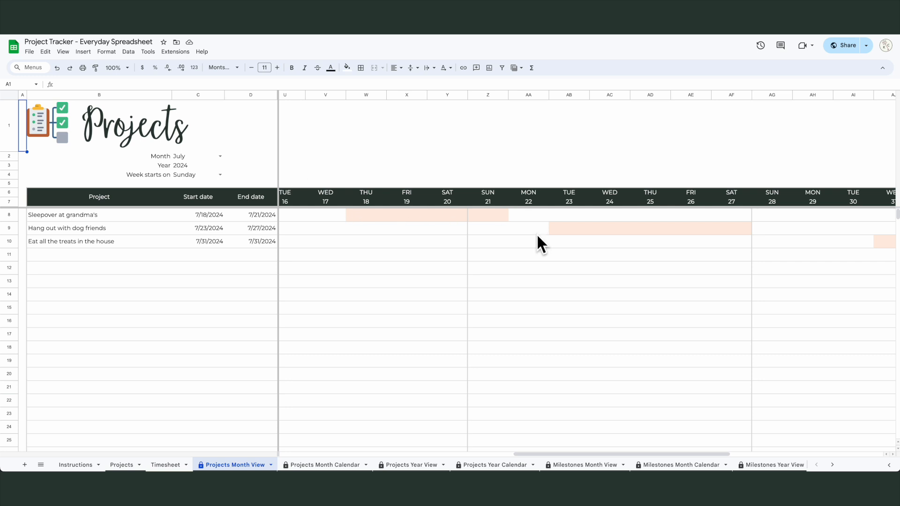
pyautogui.hscroll(4, 832, 240)
pyautogui.hscroll(1, 832, 240)
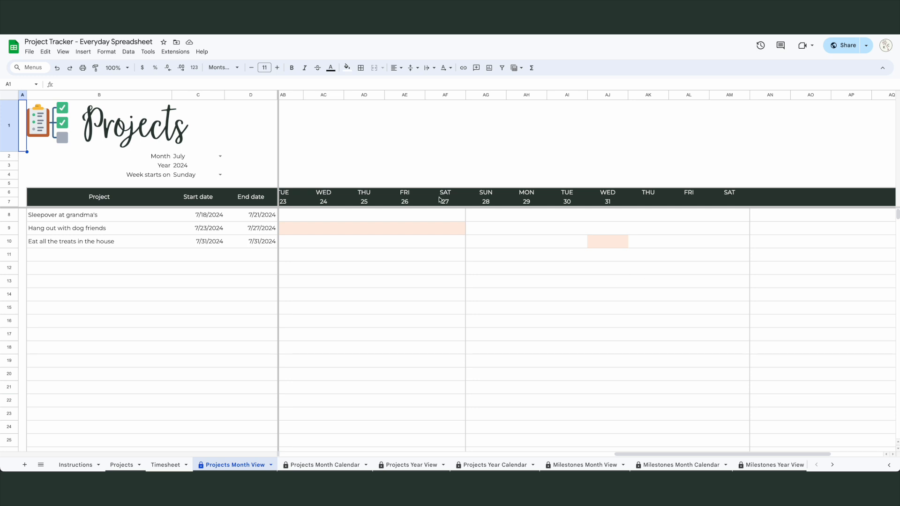
pyautogui.hscroll(-10, 235, 213)
pyautogui.click(220, 156)
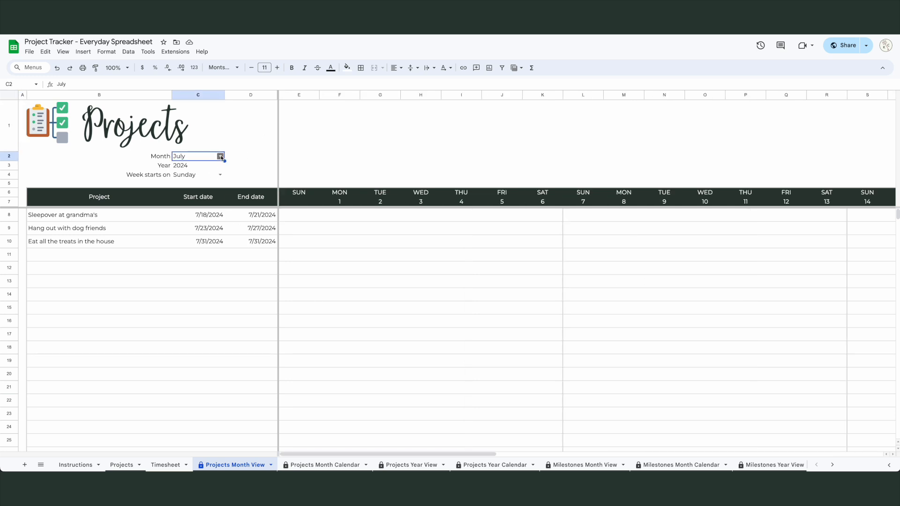
pyautogui.click(221, 155)
pyautogui.click(244, 156)
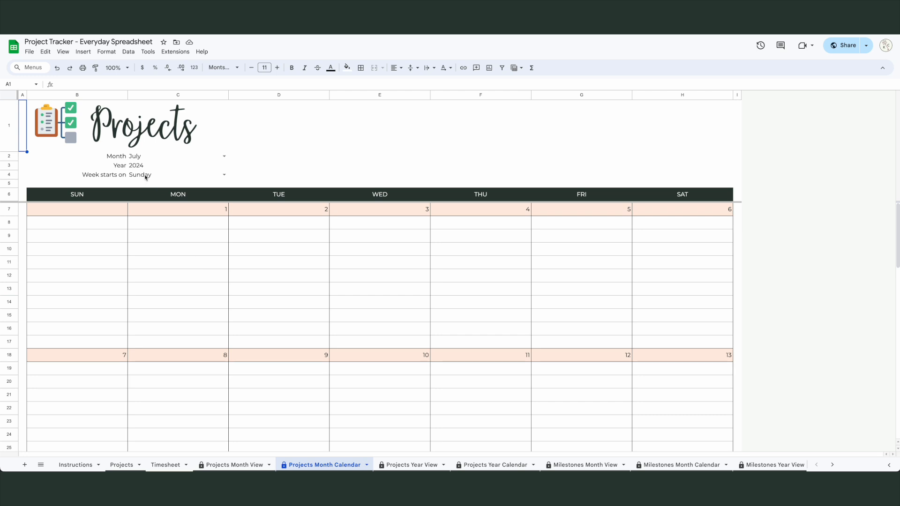
# Review the scheduled projects in the Projects Month Calendar, Projects Year View and Projects Year Calendar sheets
pyautogui.scroll(-5, 476, 317)
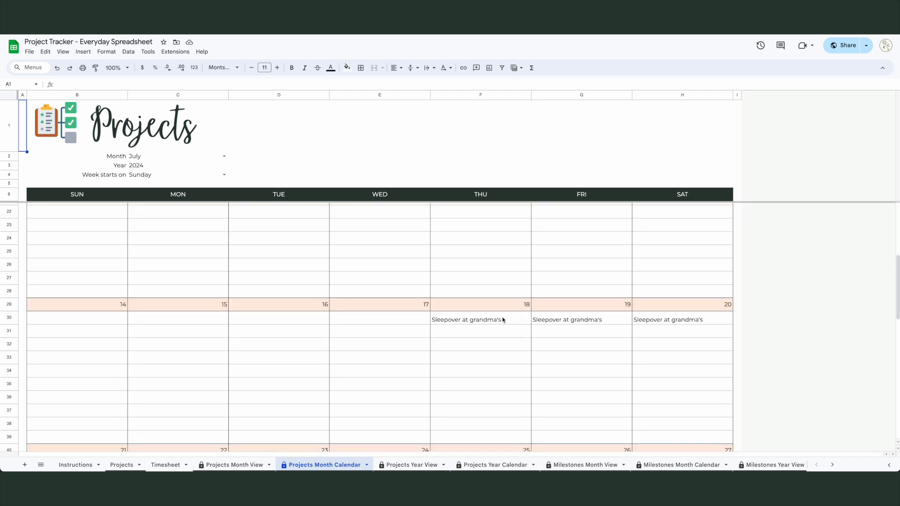
pyautogui.scroll(-2, 556, 322)
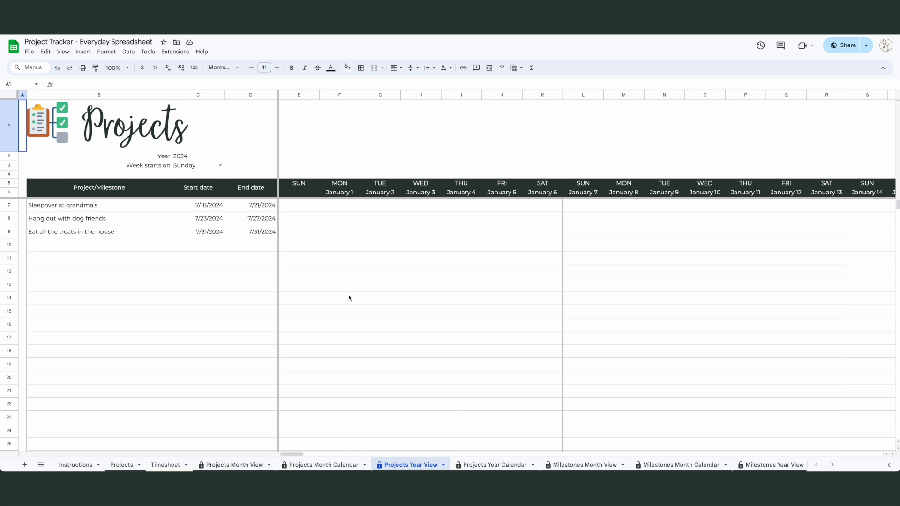
pyautogui.hscroll(6, 393, 275)
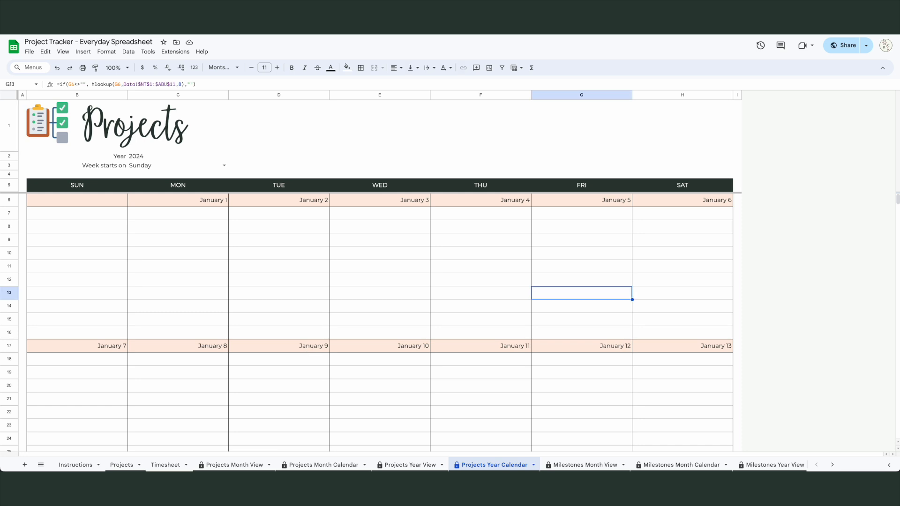
pyautogui.scroll(-3, 380, 281)
# Review the milestone schedules in the Milestones Month View, Month Calendar, Year View and Year Calendar sheets
pyautogui.click(477, 465)
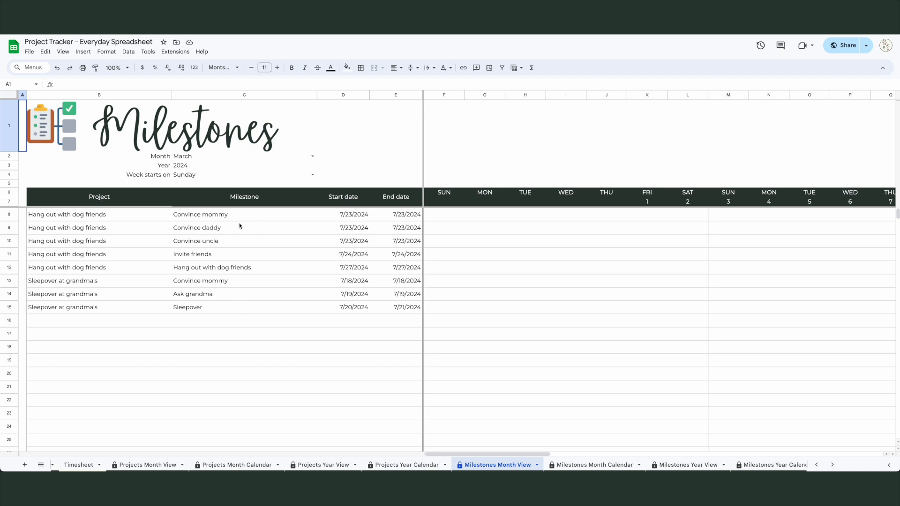
pyautogui.hscroll(10, 623, 313)
pyautogui.hscroll(2, 620, 312)
pyautogui.click(594, 464)
pyautogui.click(171, 157)
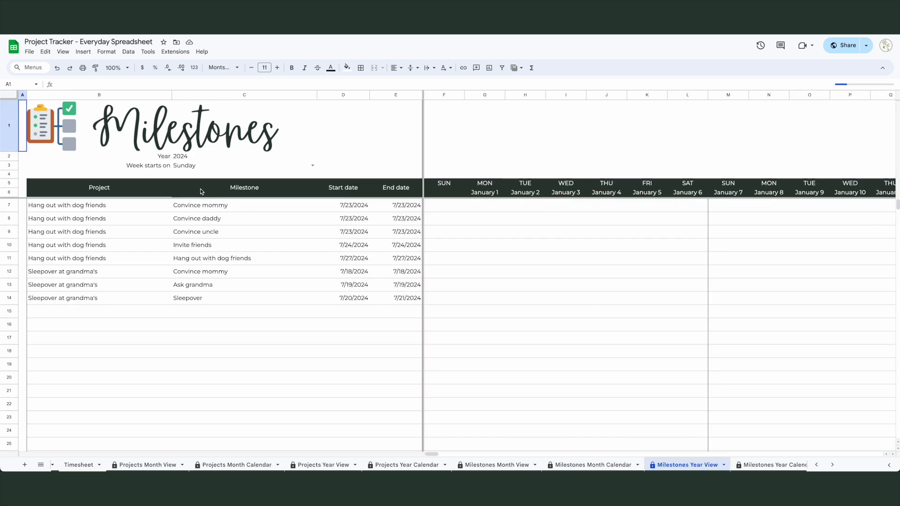
pyautogui.click(792, 465)
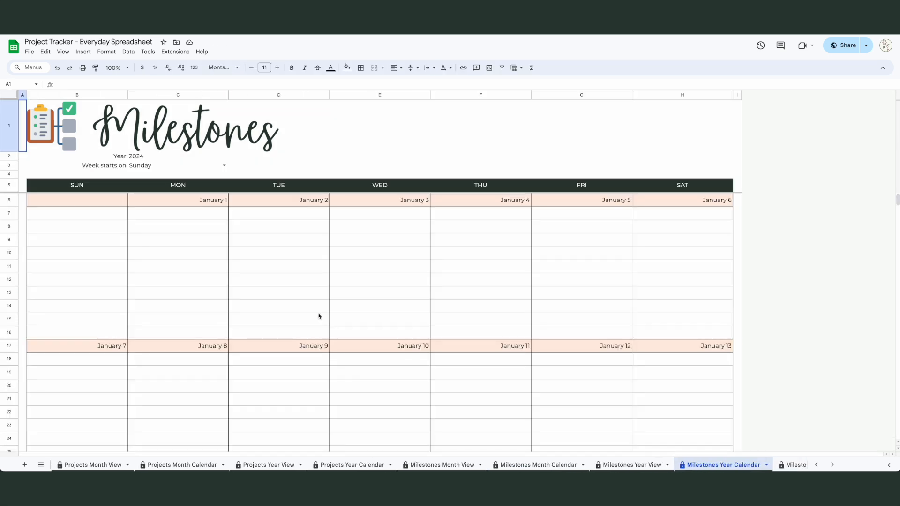
# Check the time logged per milestone in the Milestones Timesheet Month View, Year View and Total sheets
pyautogui.hscroll(5, 468, 465)
pyautogui.hscroll(3, 514, 469)
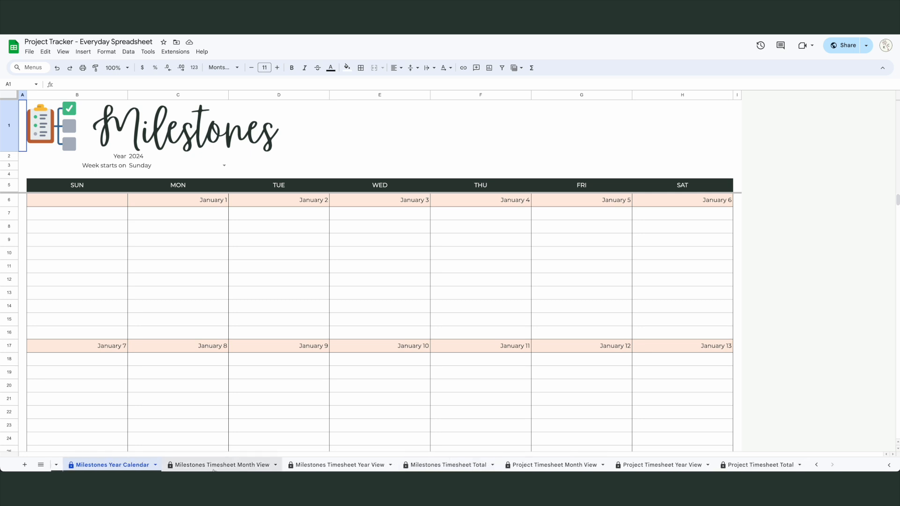
pyautogui.click(214, 465)
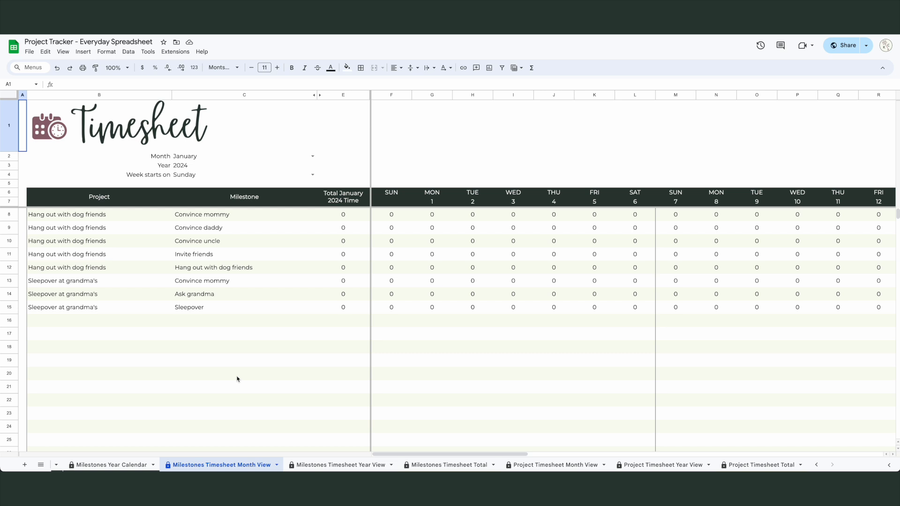
pyautogui.hscroll(5, 523, 270)
pyautogui.hscroll(8, 524, 271)
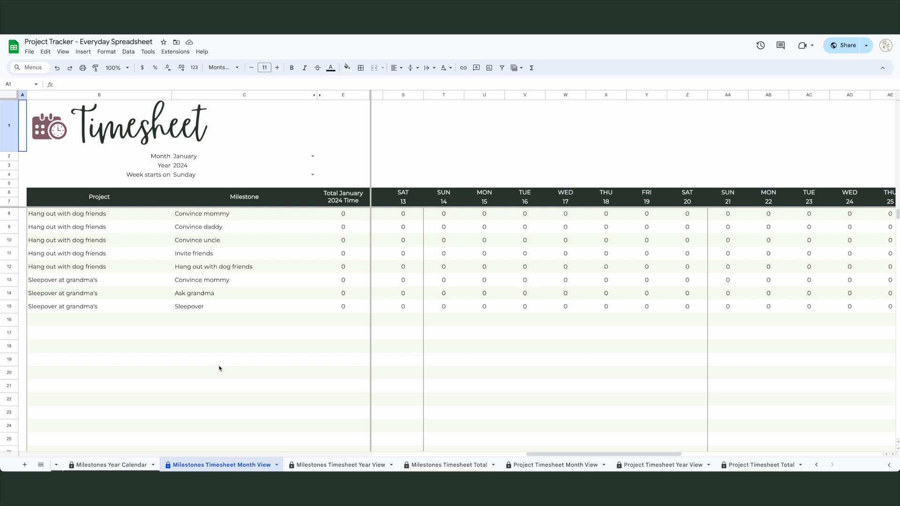
pyautogui.hotkey('ctrl', 'shift', 'pagedown')
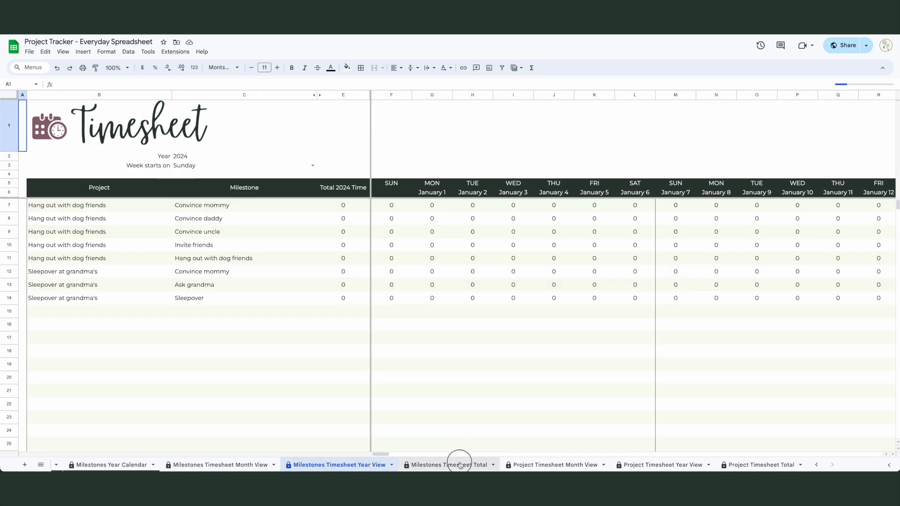
pyautogui.click(461, 465)
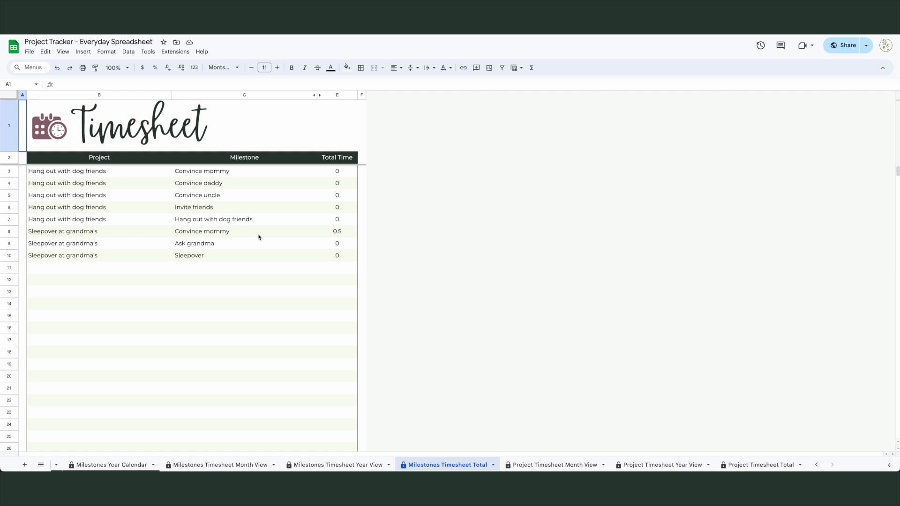
# Check the time logged per project in the Project Timesheet Month View, Year View and Total sheets
pyautogui.click(556, 465)
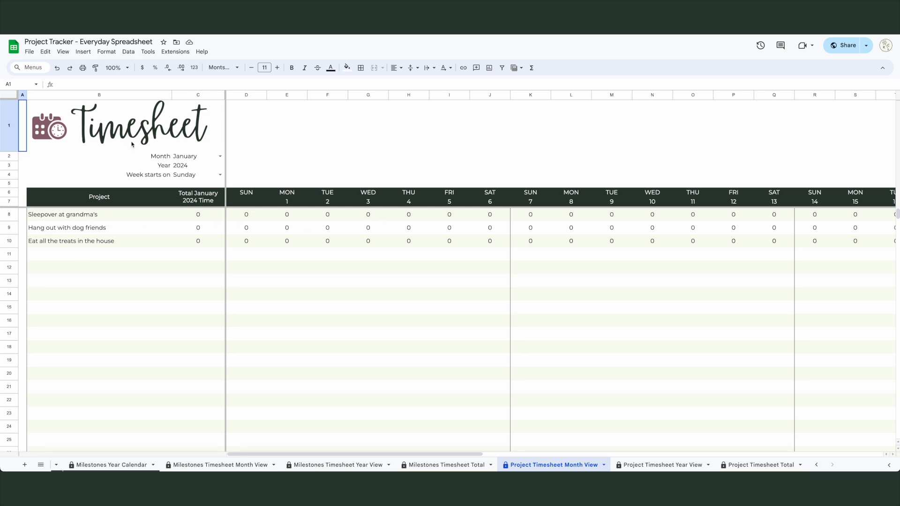
pyautogui.click(644, 465)
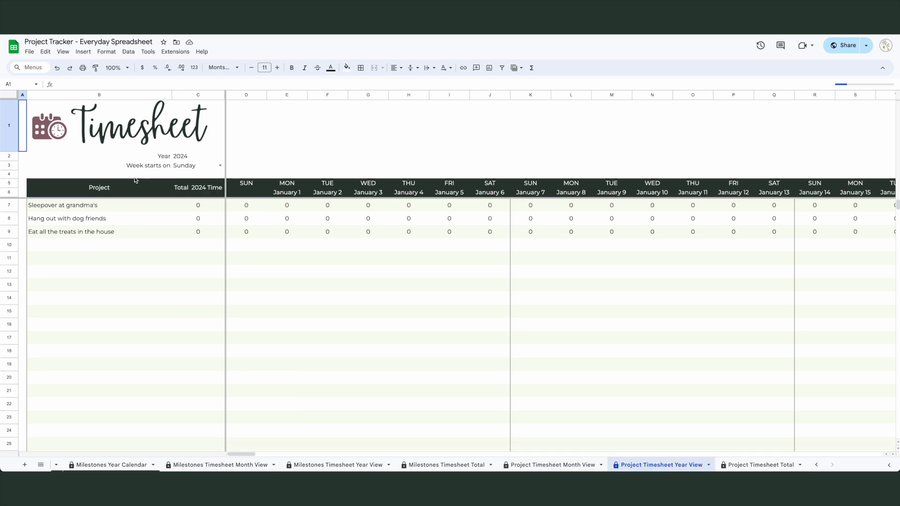
pyautogui.click(754, 461)
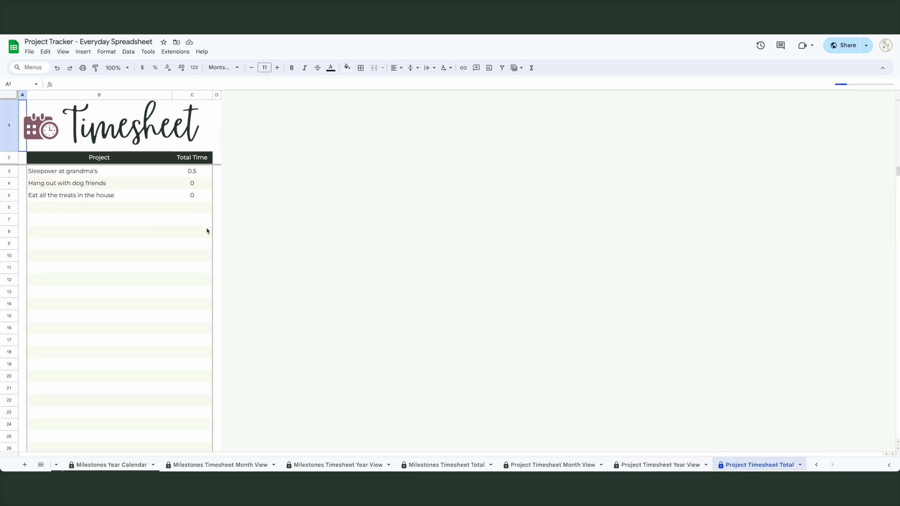